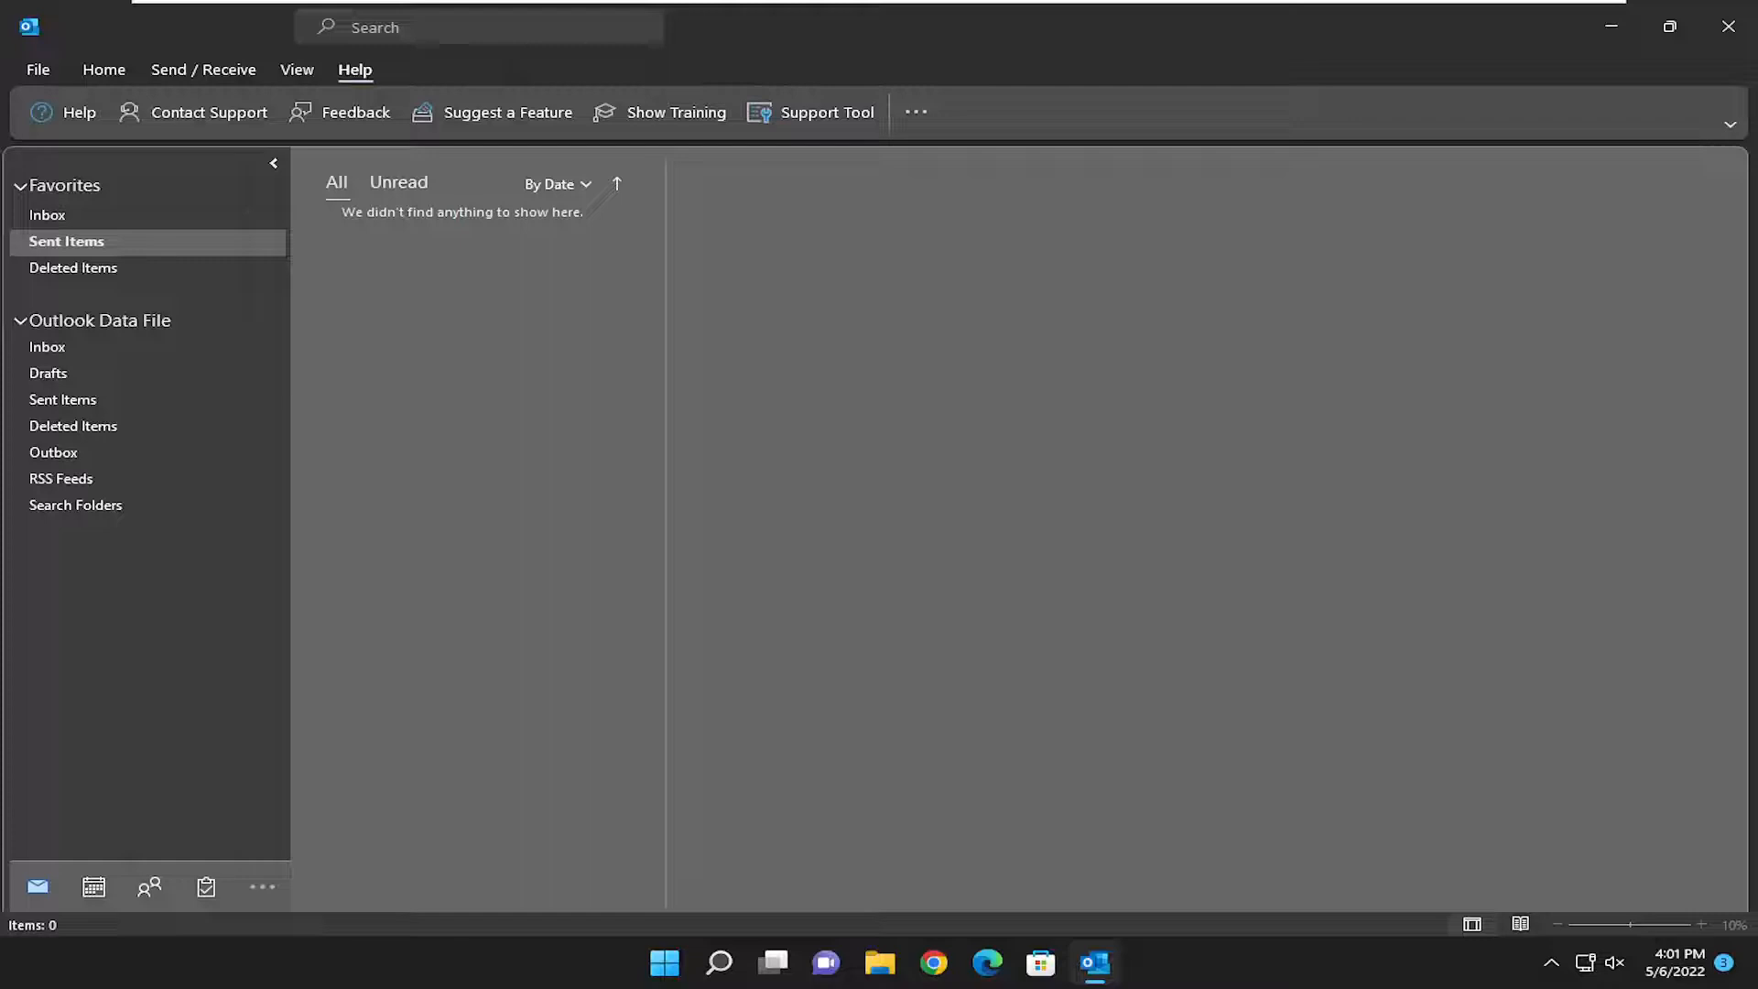
- Open the Outlook Options dialog from the File area
left_click(38, 69)
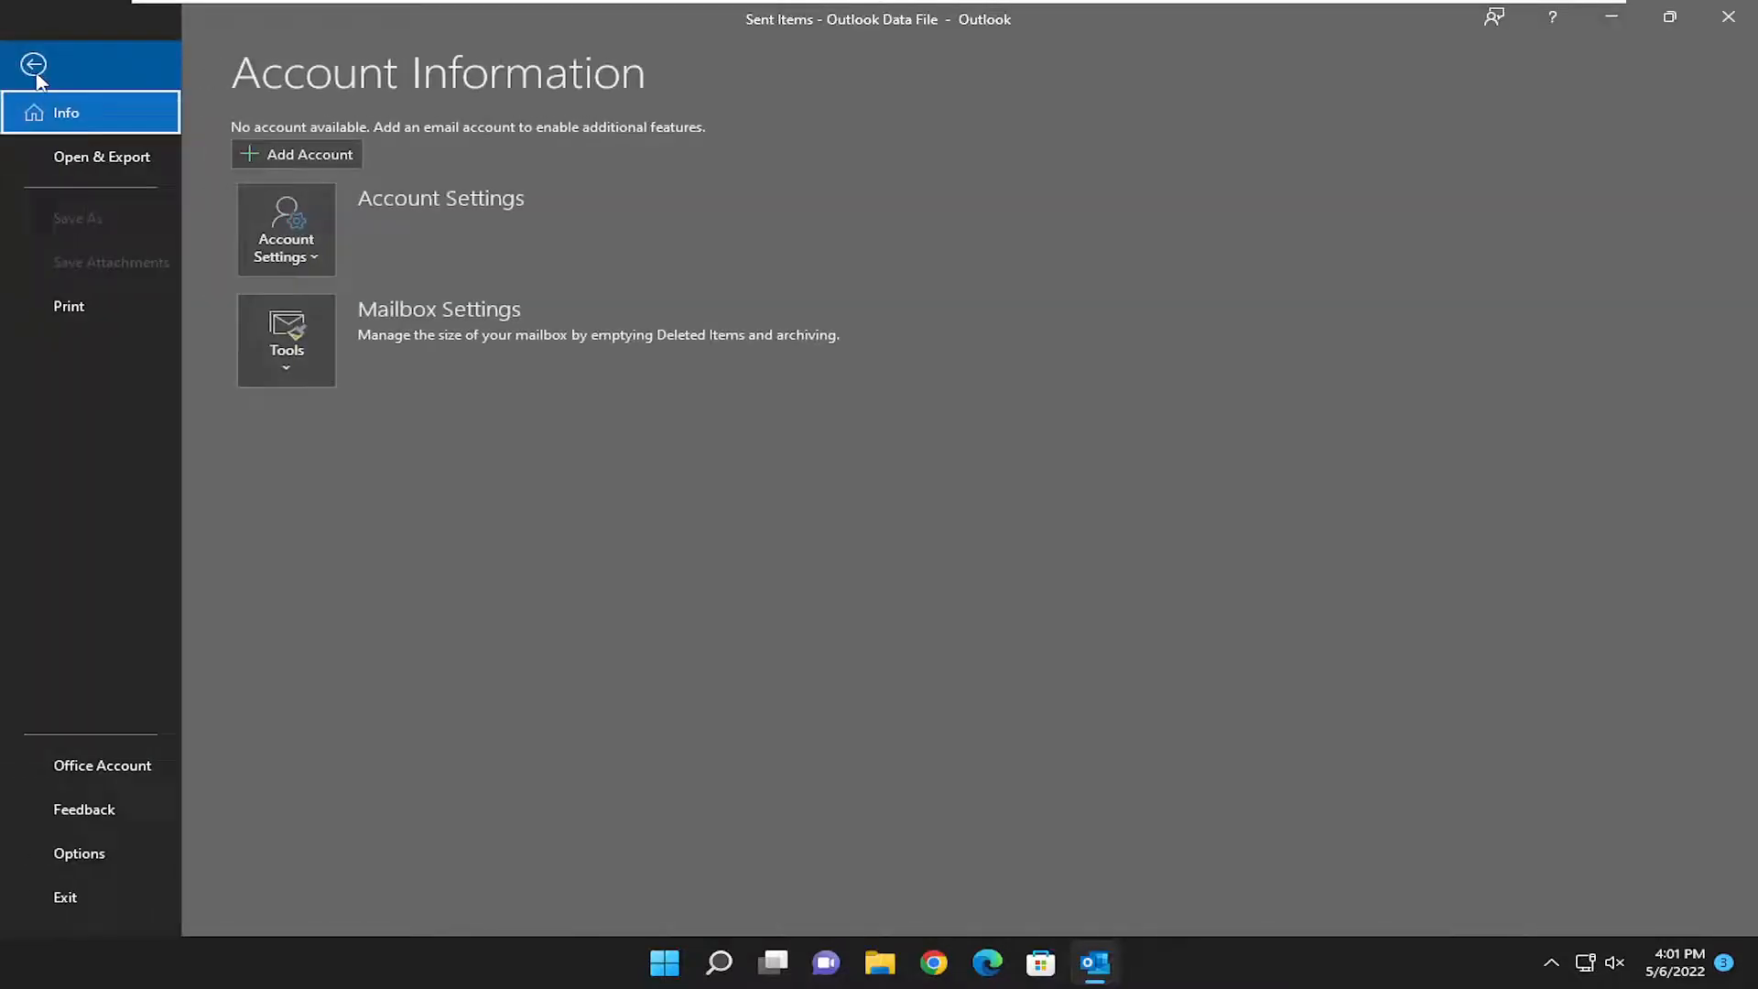
left_click(63, 857)
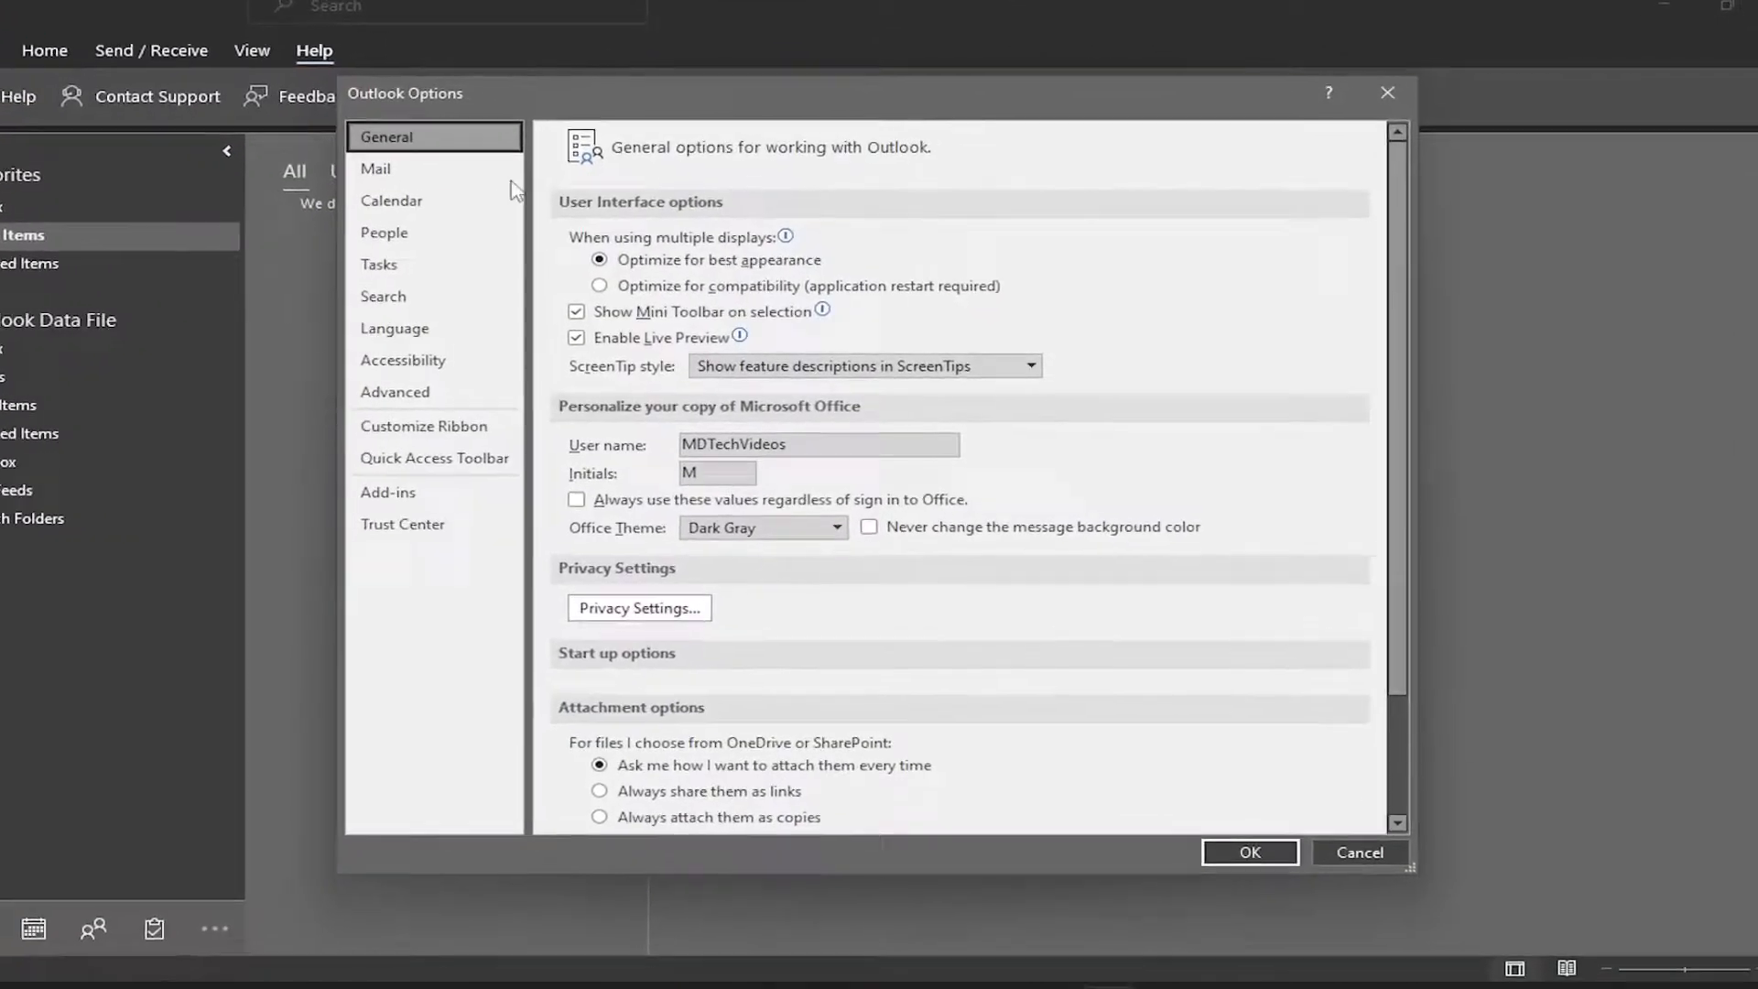
- Switch to the Mail category of Outlook Options to reach the Tracking settings
left_click(376, 168)
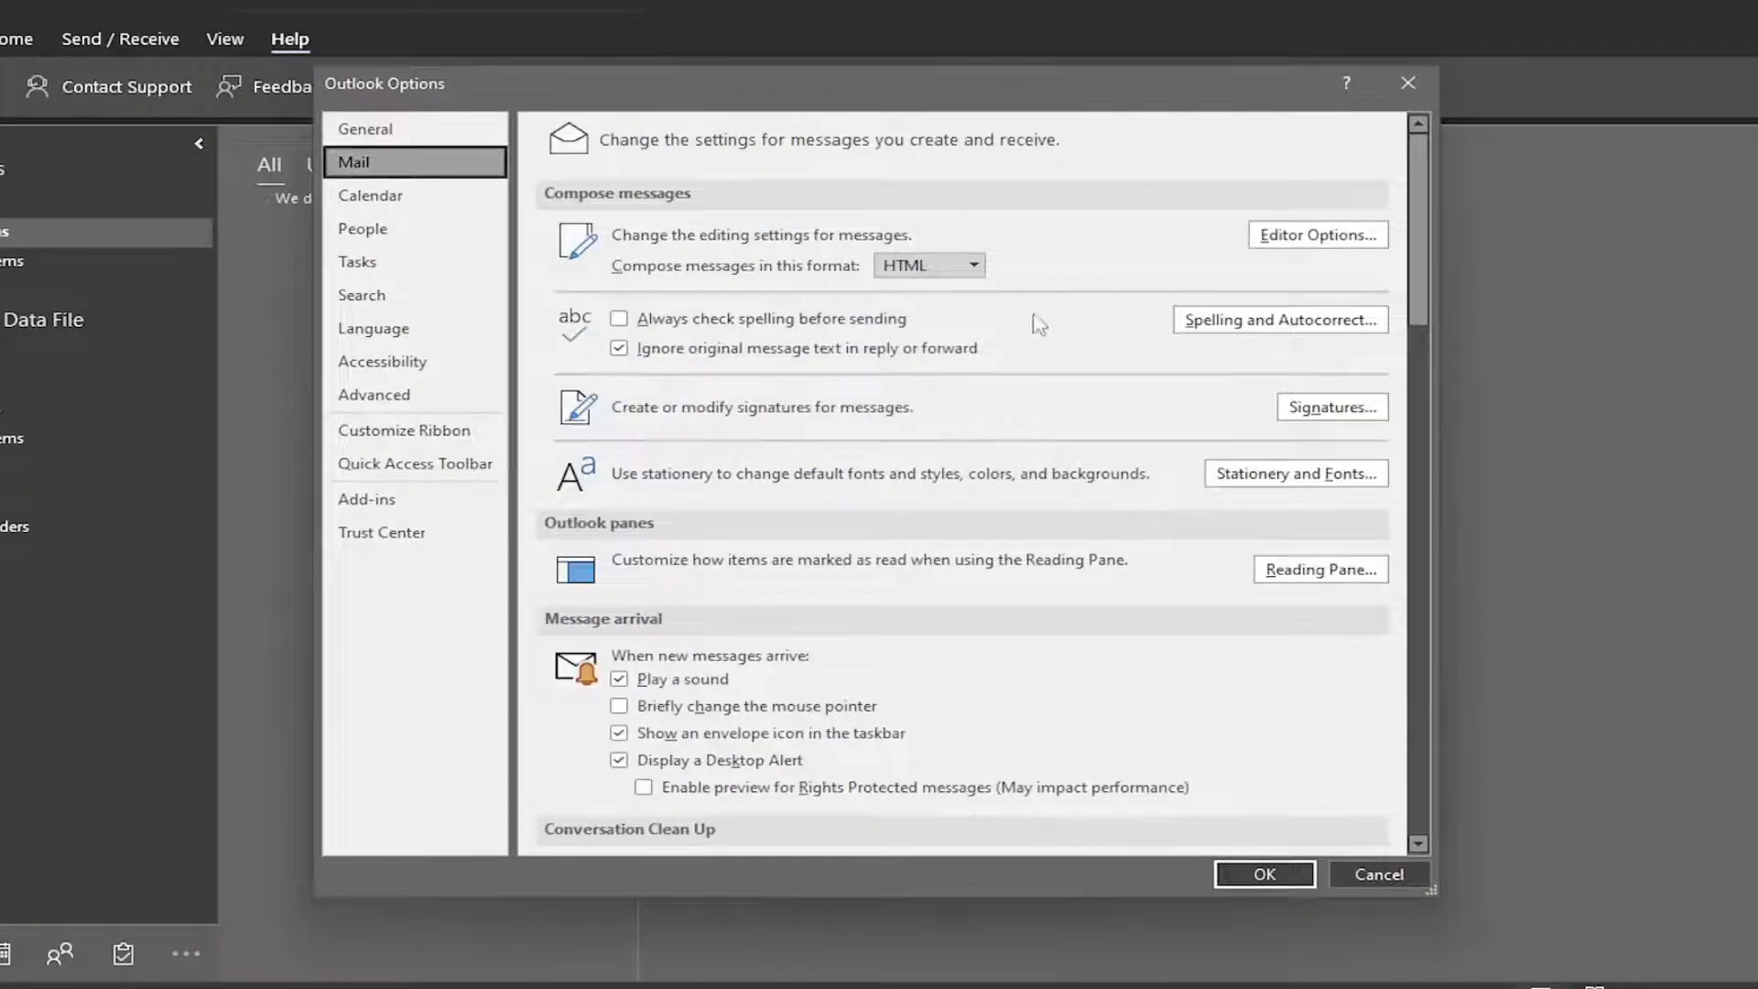
scroll(961, 508, "down", 5)
scroll(996, 471, "down", 5)
scroll(1004, 454, "down", 4)
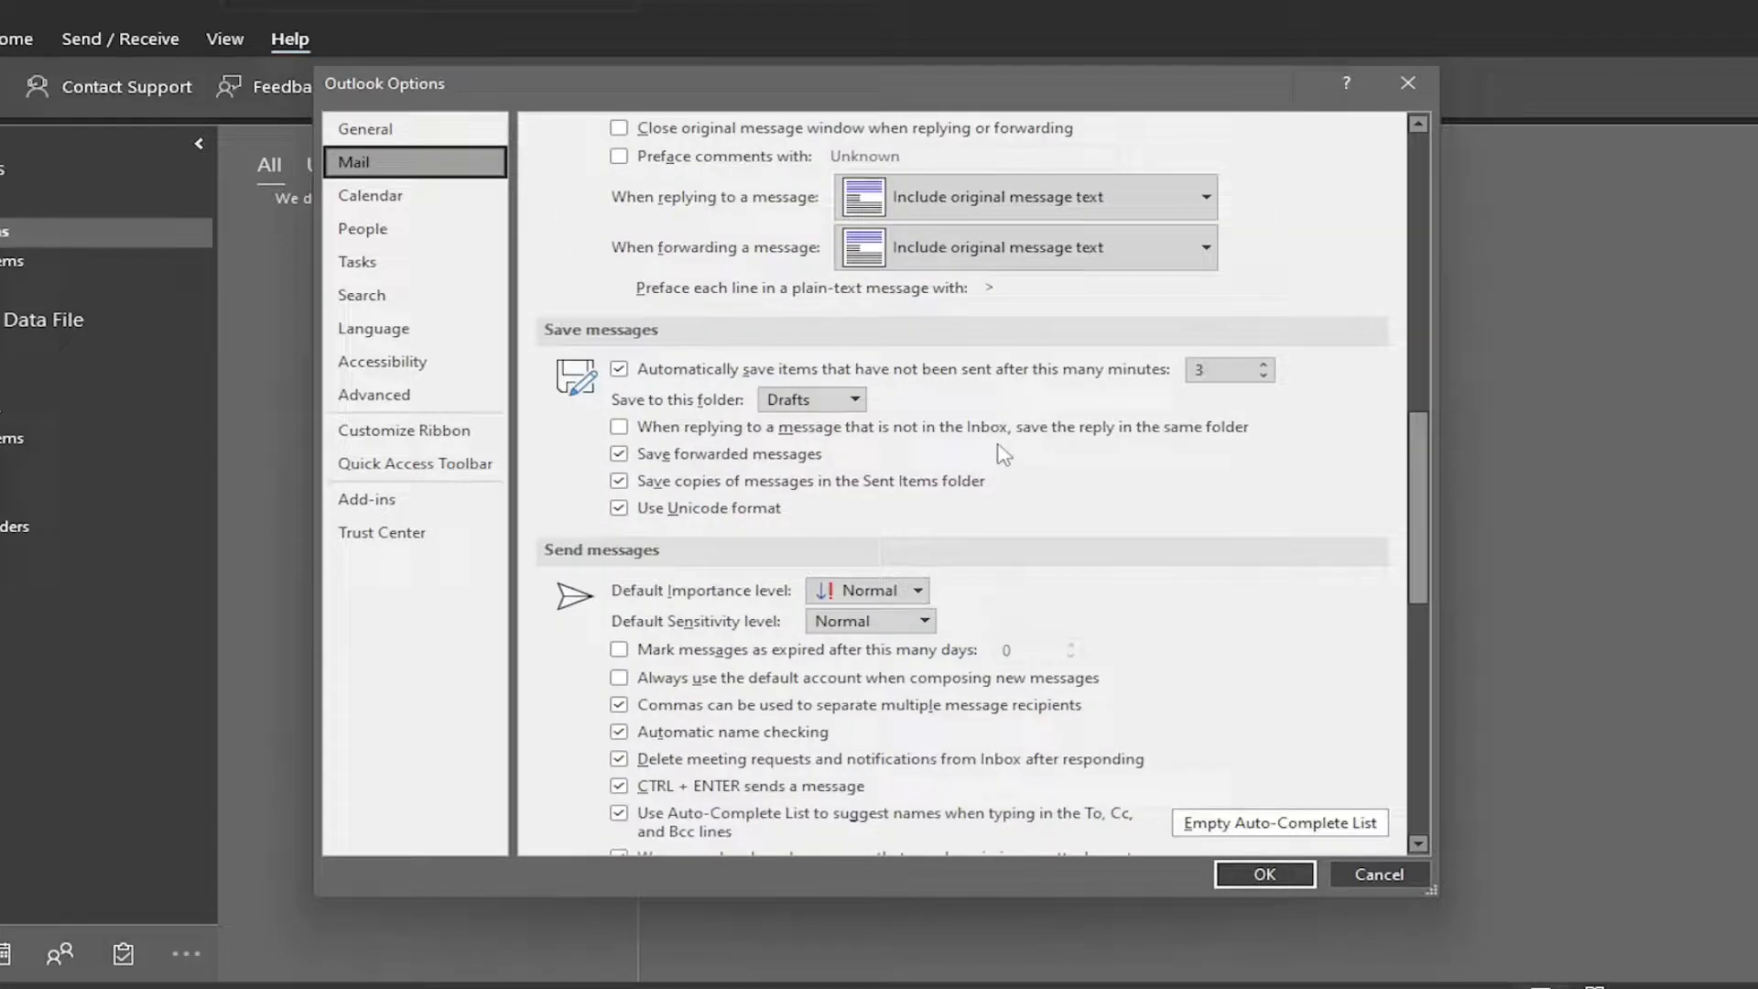
scroll(1002, 455, "down", 4)
scroll(1000, 453, "down", 3)
scroll(996, 451, "down", 3)
scroll(985, 449, "down", 3)
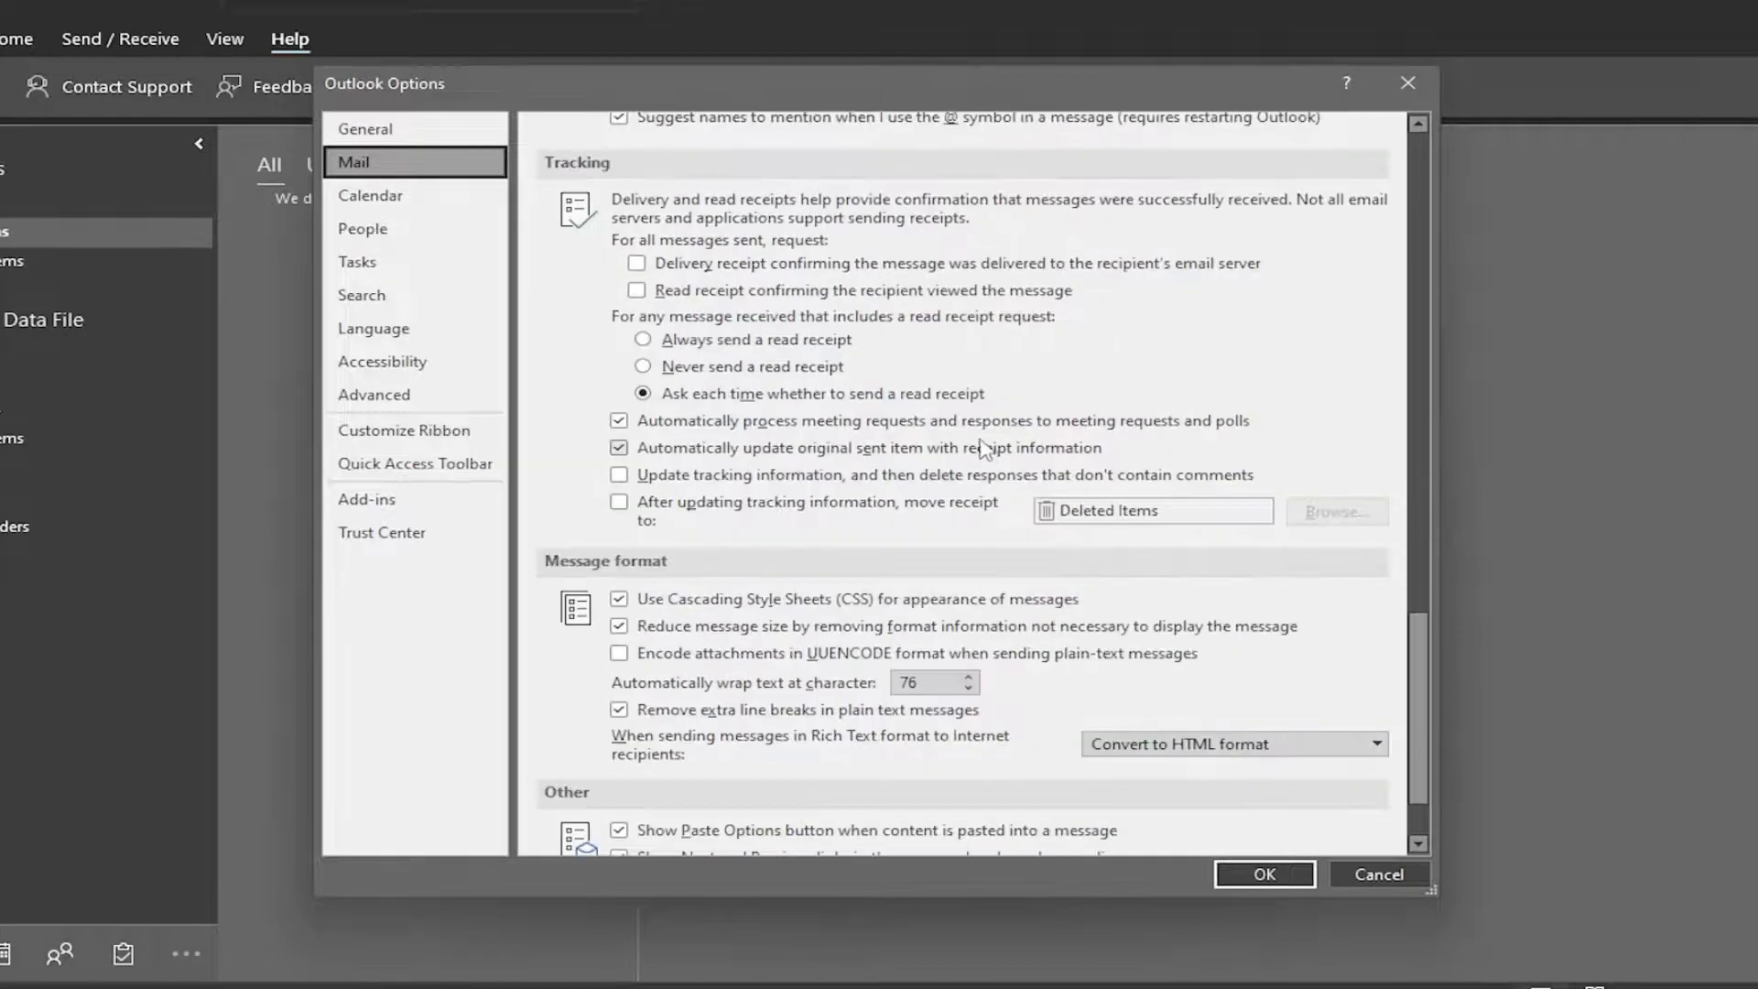
scroll(985, 450, "up", 1)
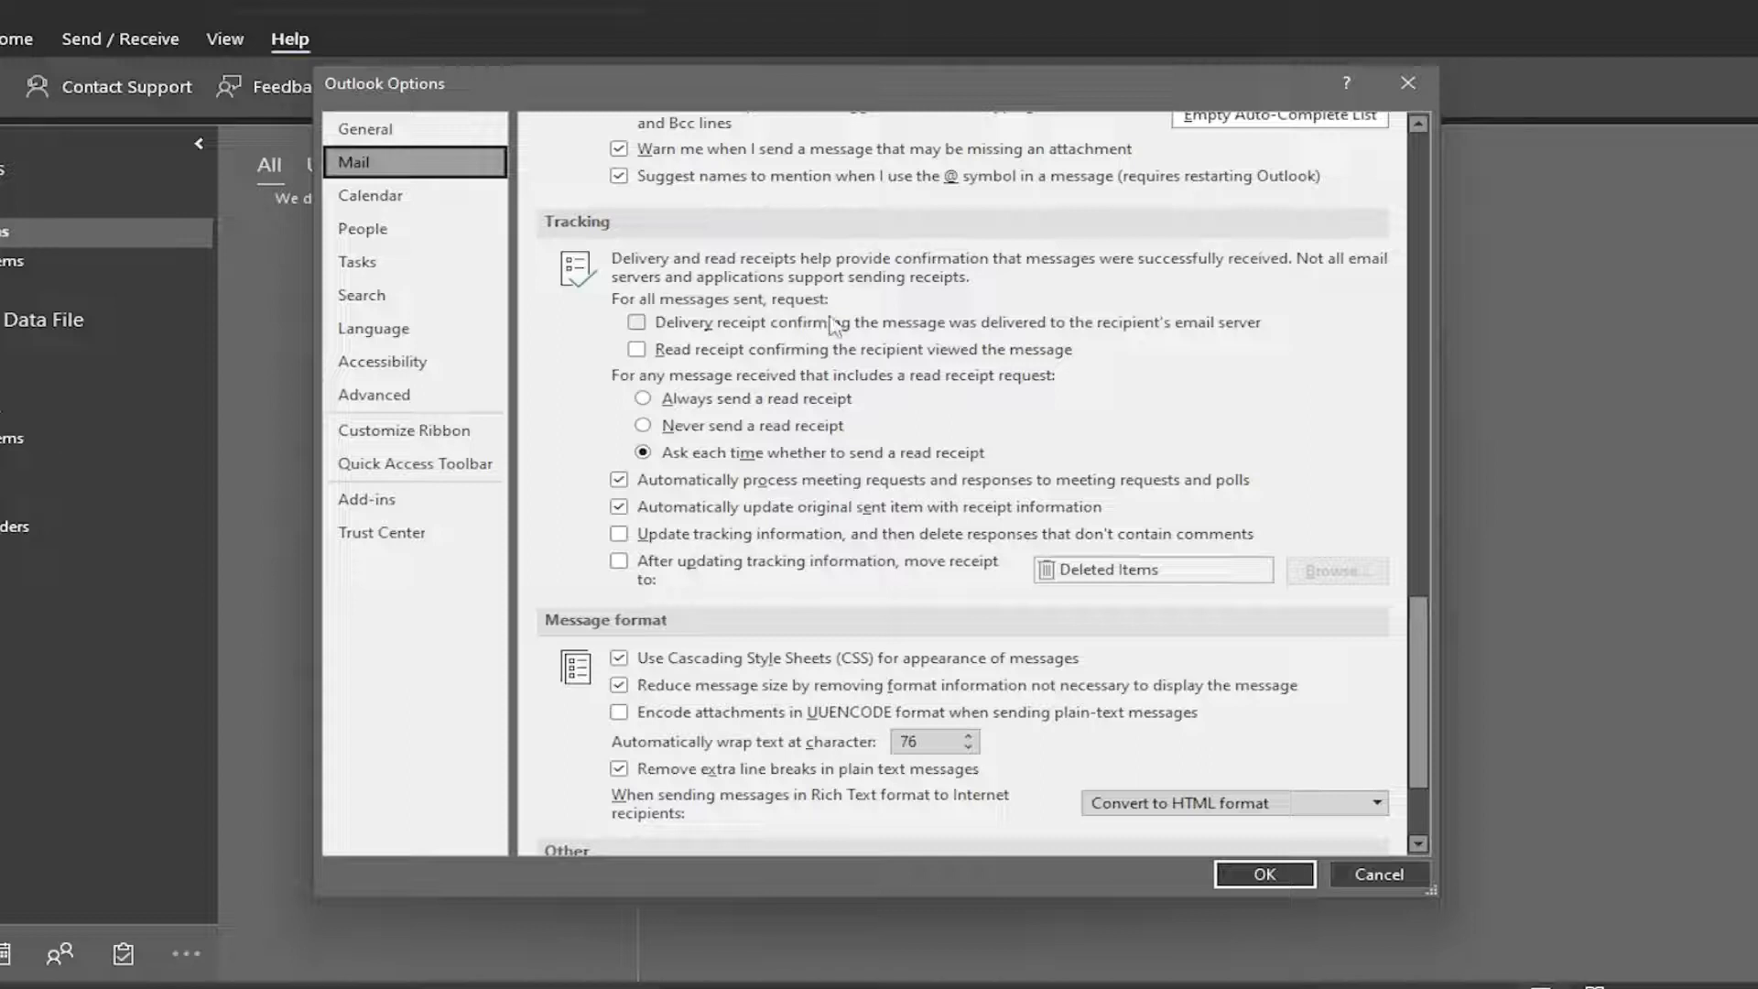
- Enable delivery receipts and read receipts for all sent messages under Tracking
left_click(663, 327)
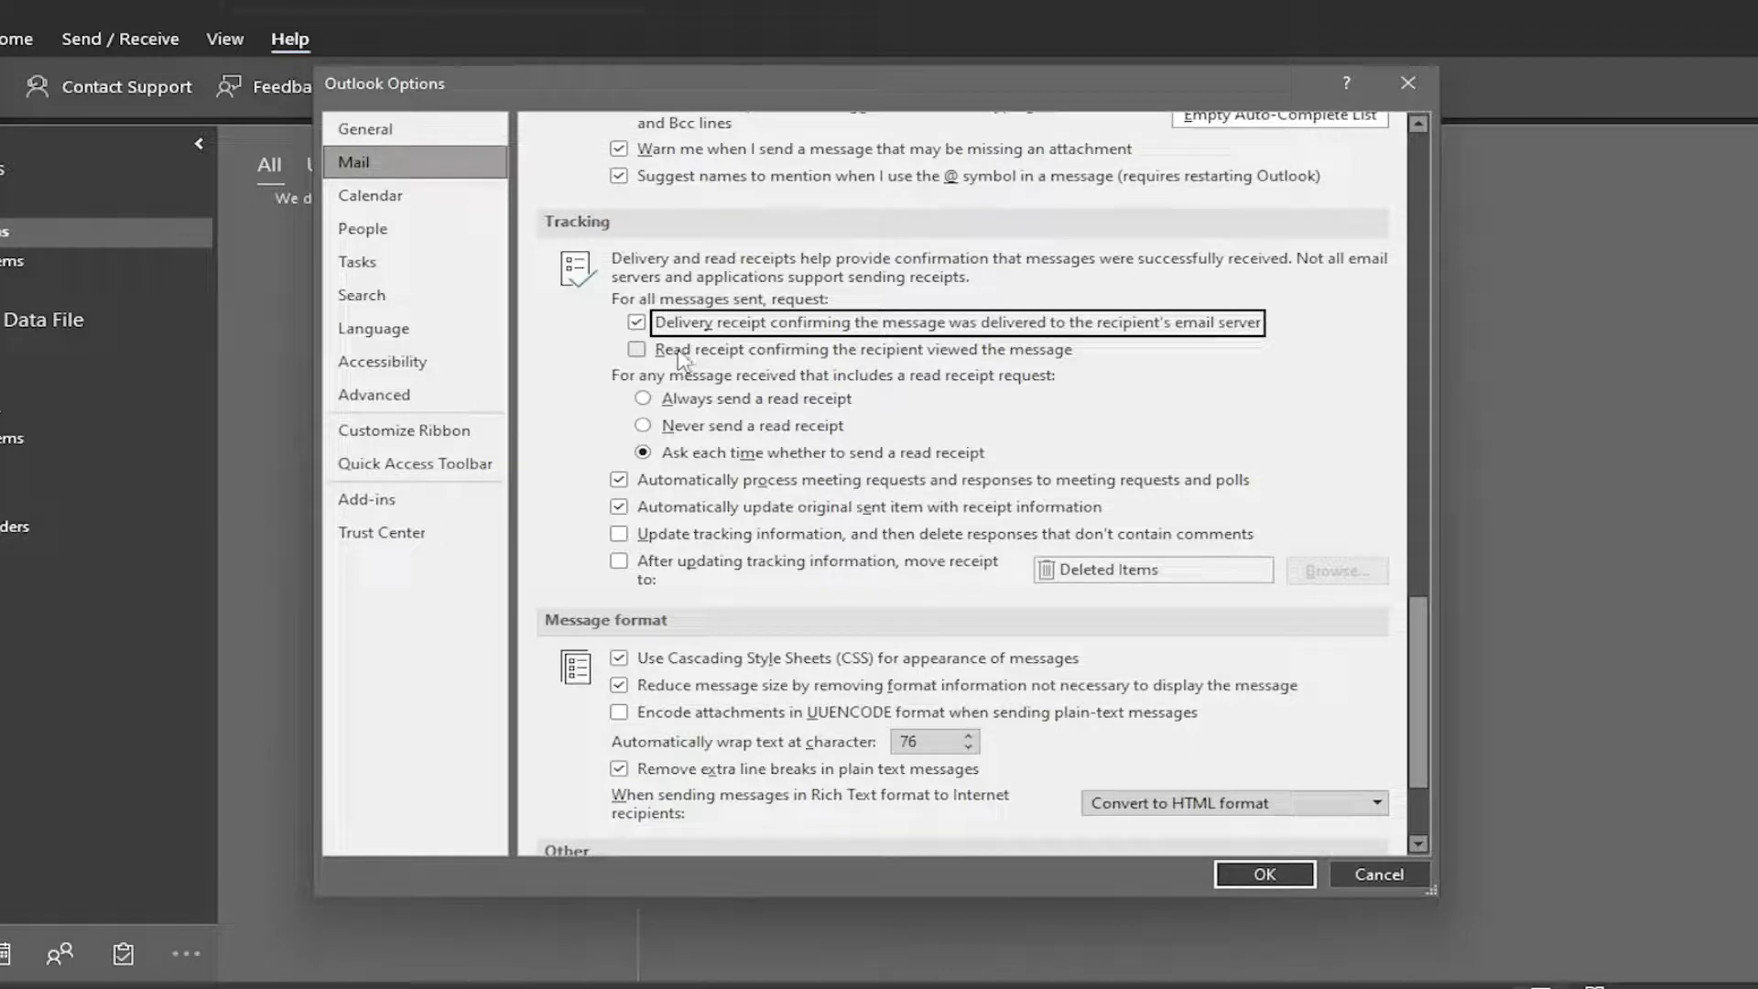
left_click(636, 350)
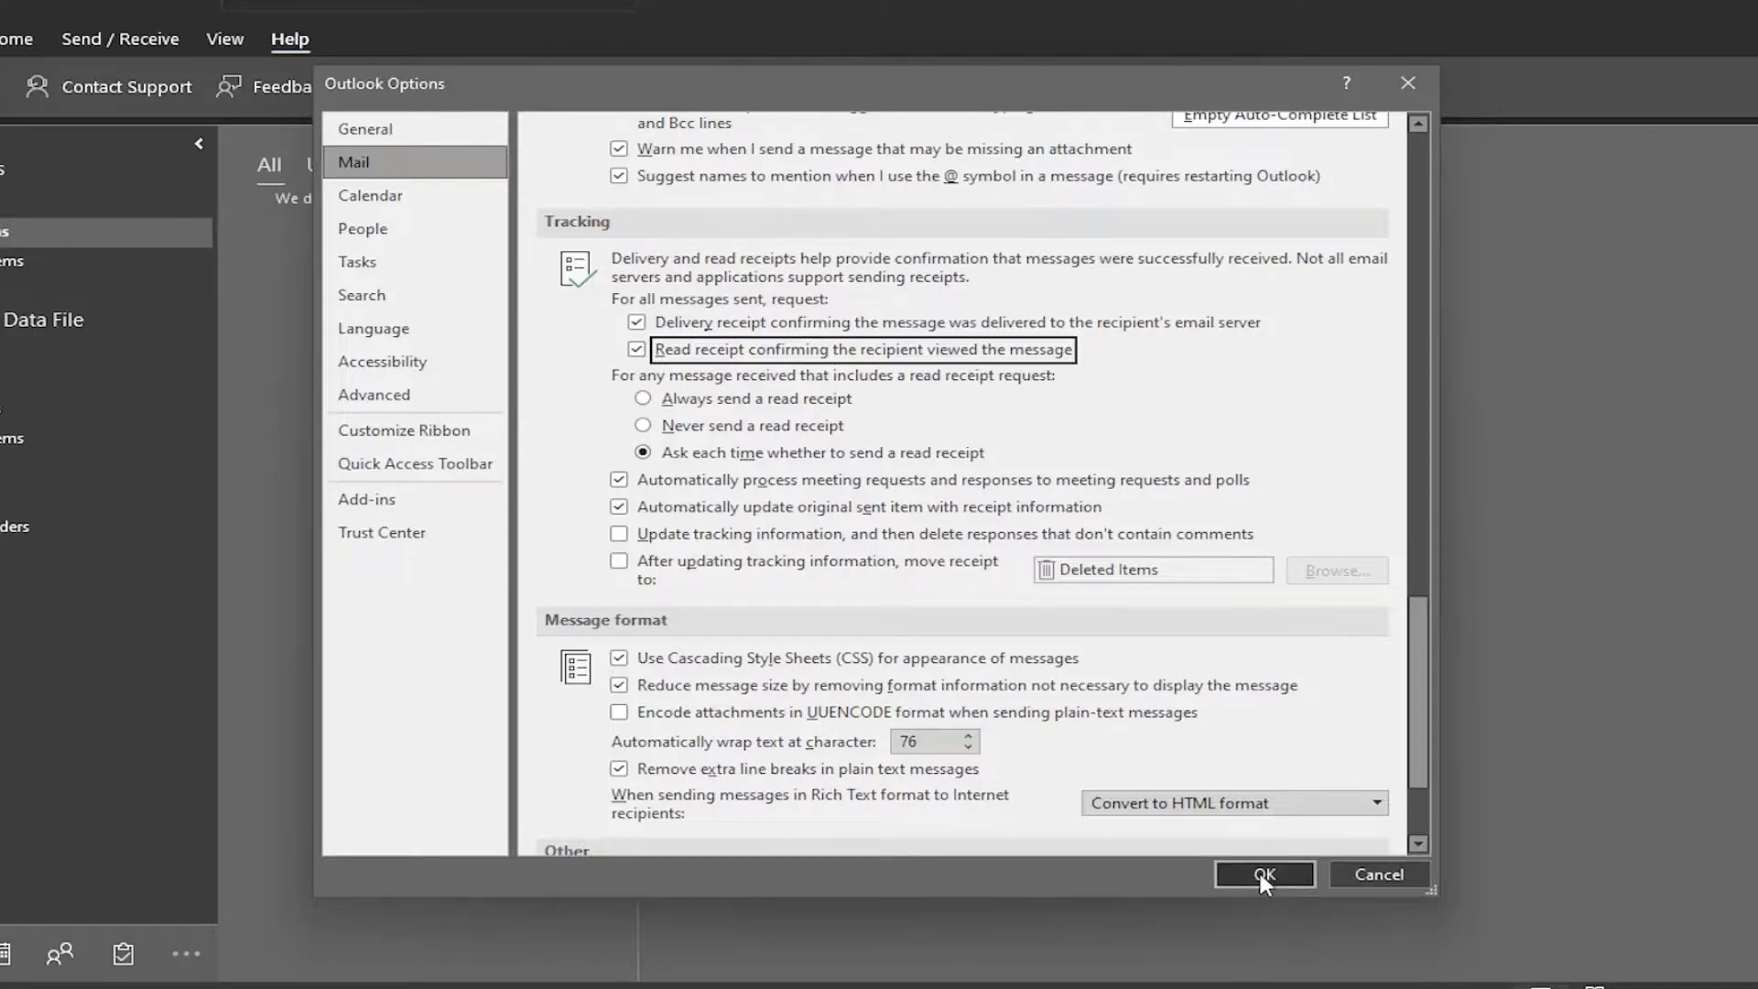
- Confirm the options with OK and return to the main mail window
left_click(1263, 874)
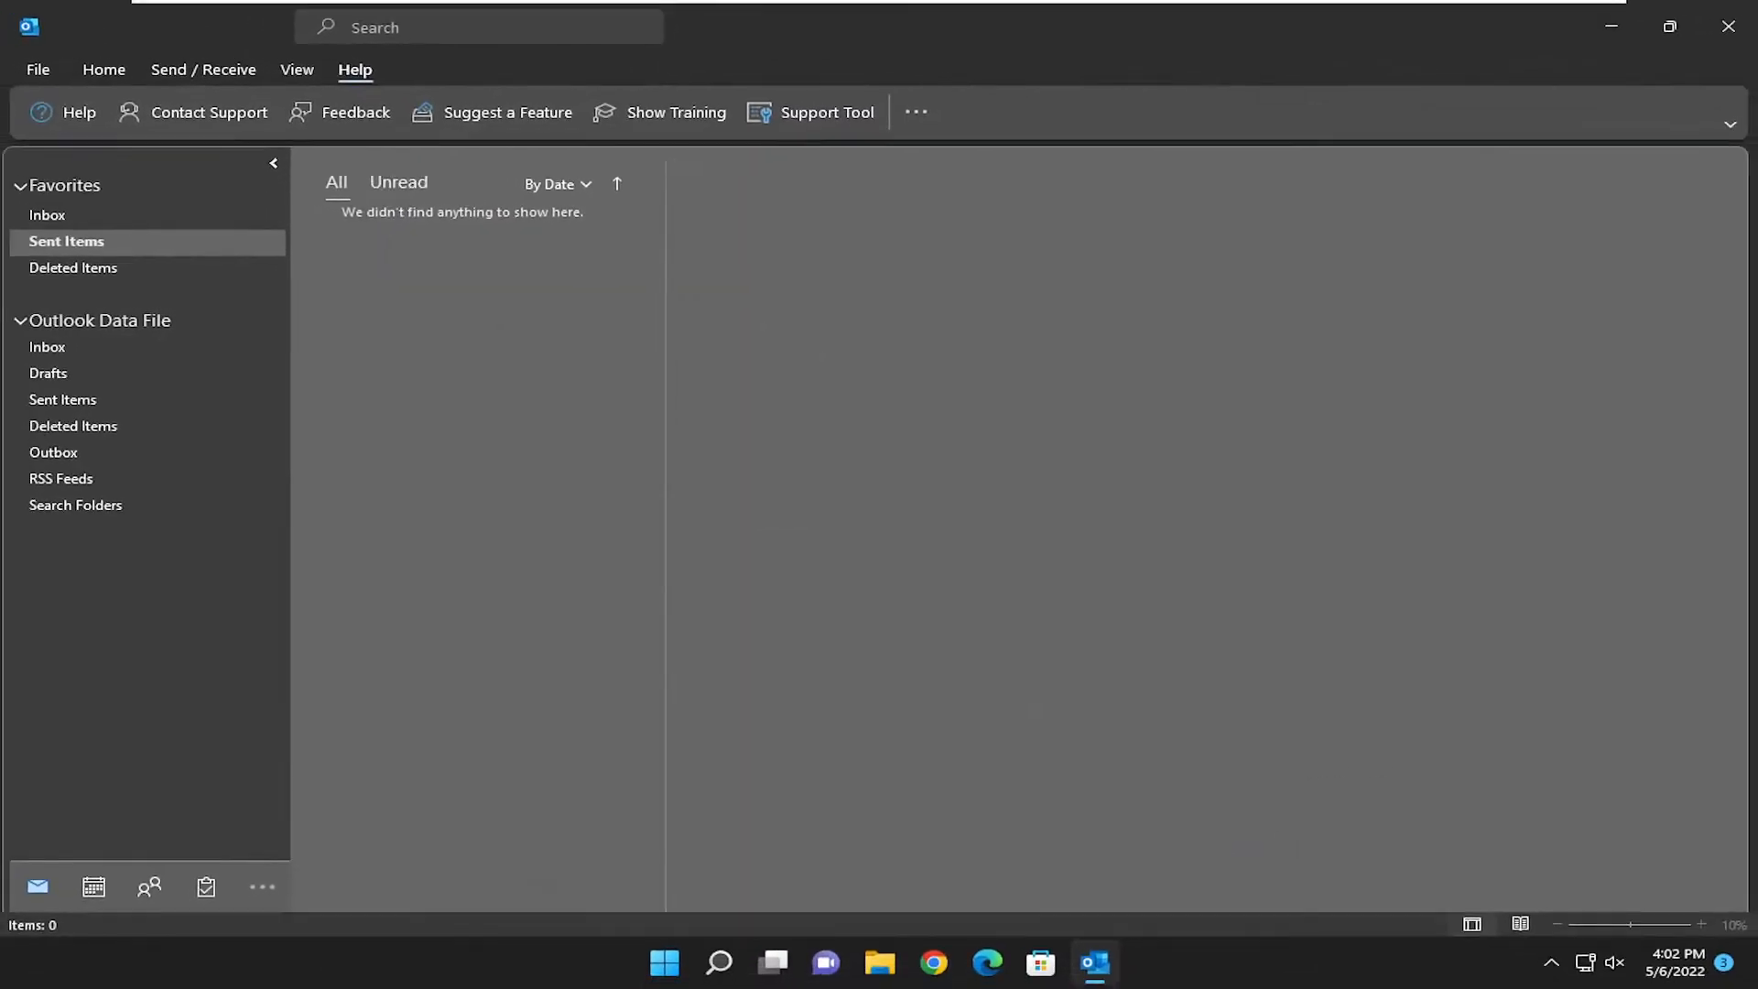